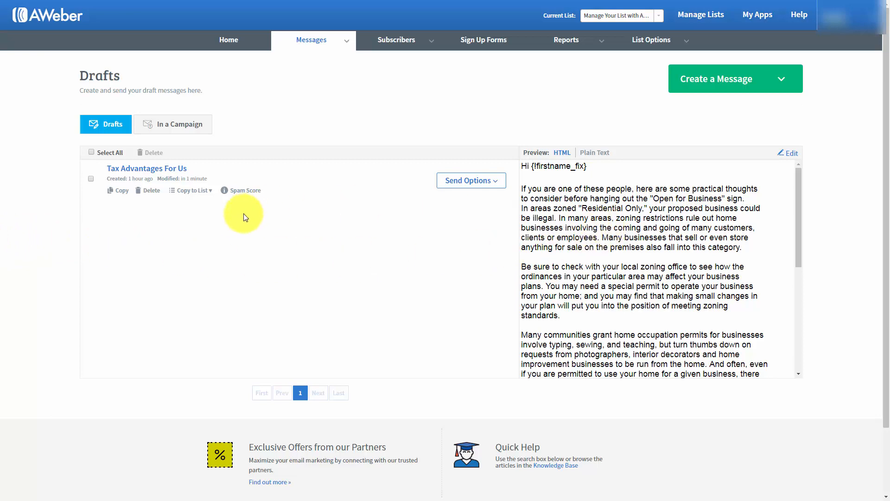
pyautogui.click(790, 158)
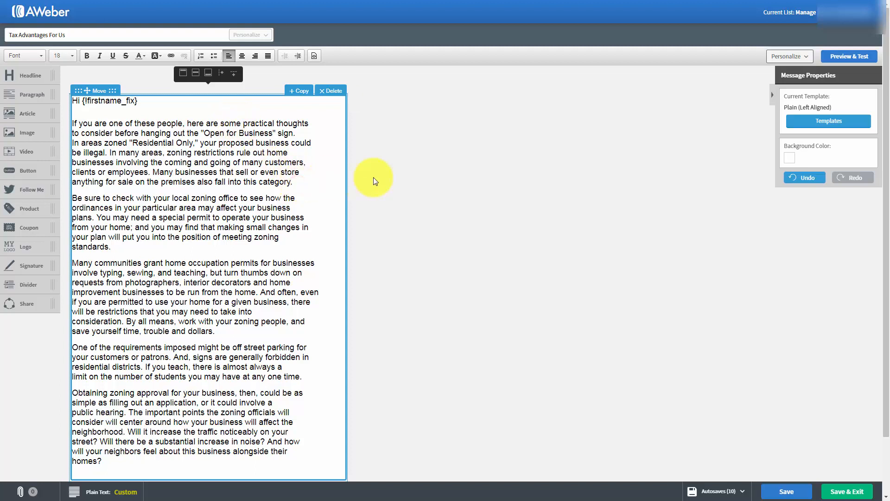
pyautogui.press('Return')
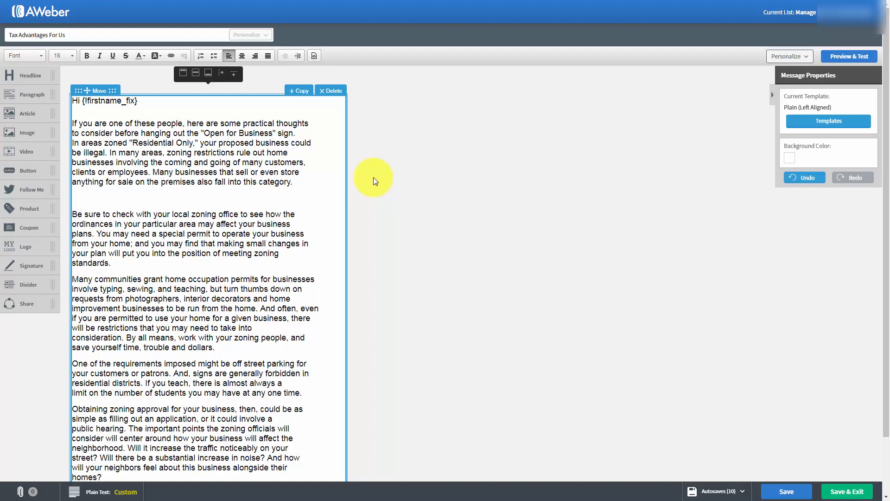
pyautogui.write('http://haon.biz/cfwop/')
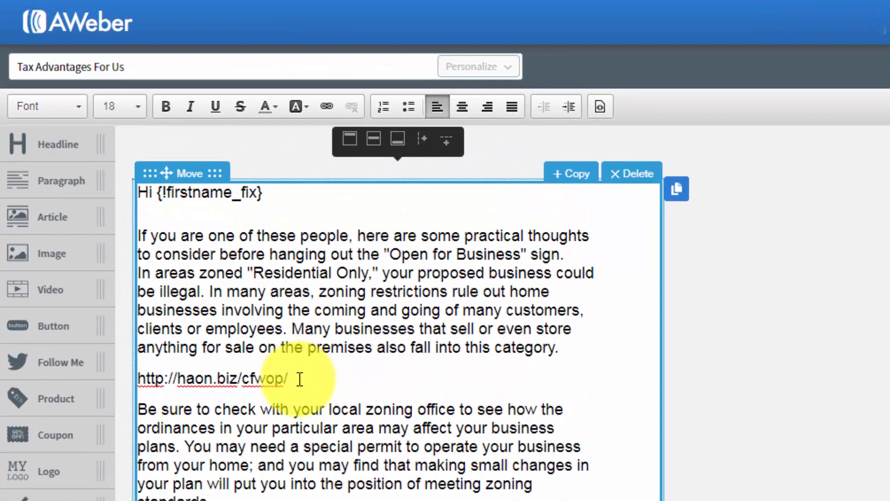
pyautogui.moveTo(300, 379); pyautogui.dragTo(139, 378)
pyautogui.hotkey('ctrl', 'c')
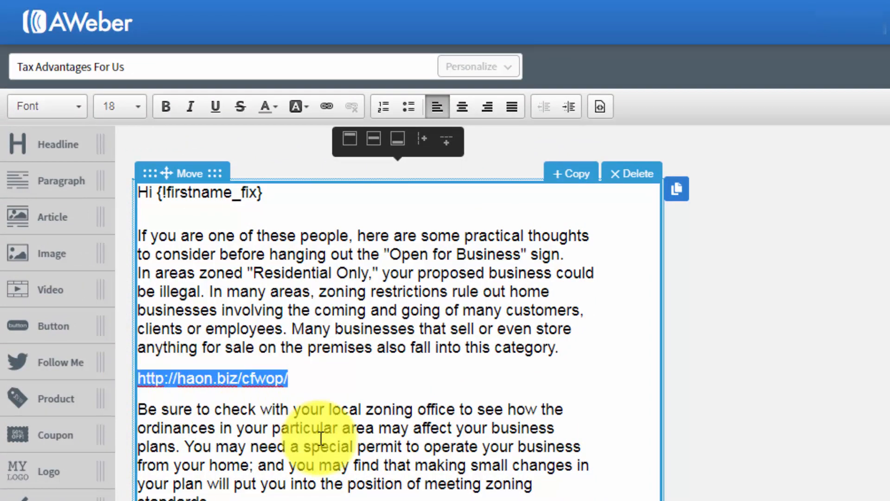
pyautogui.click(327, 108)
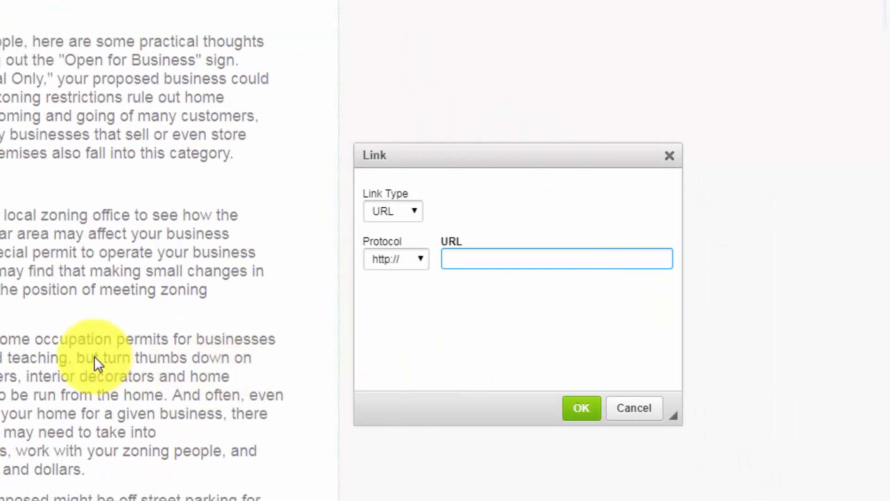
pyautogui.rightClick(455, 259)
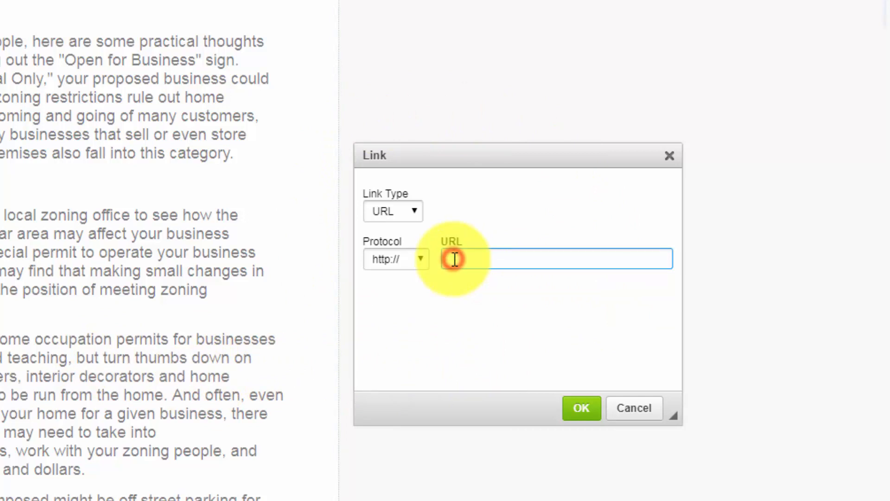
pyautogui.click(493, 366)
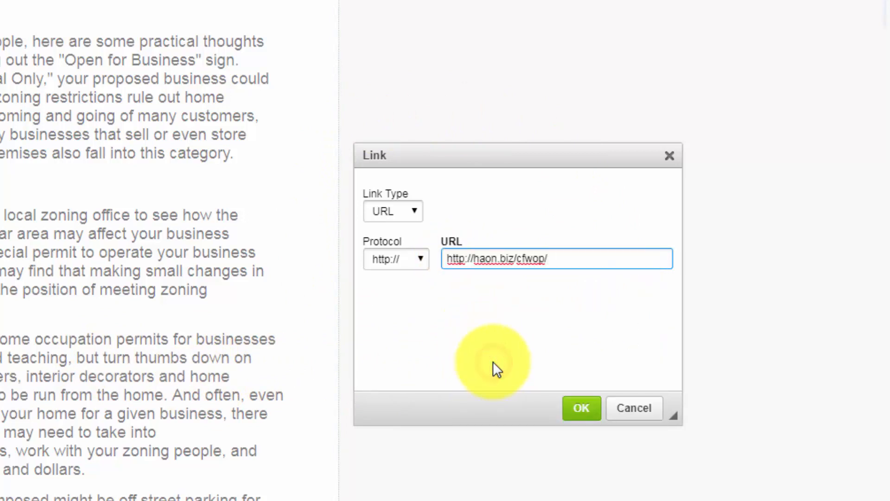
pyautogui.click(449, 259)
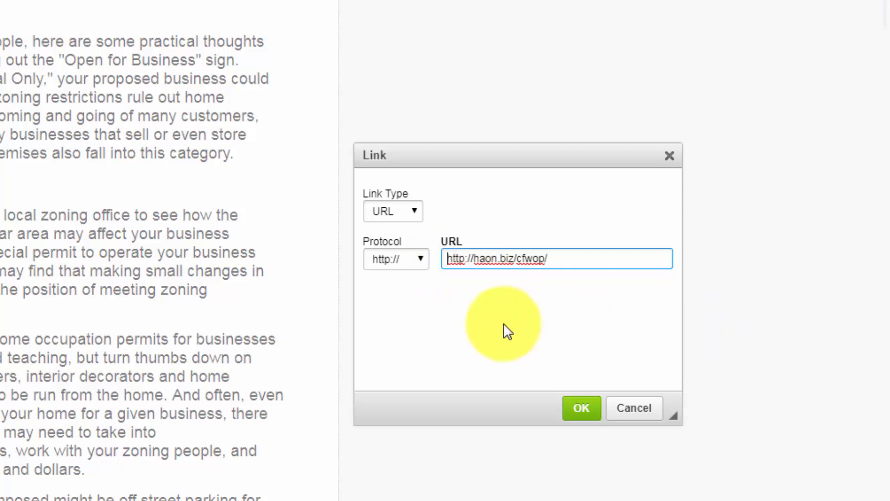
pyautogui.press('Right')
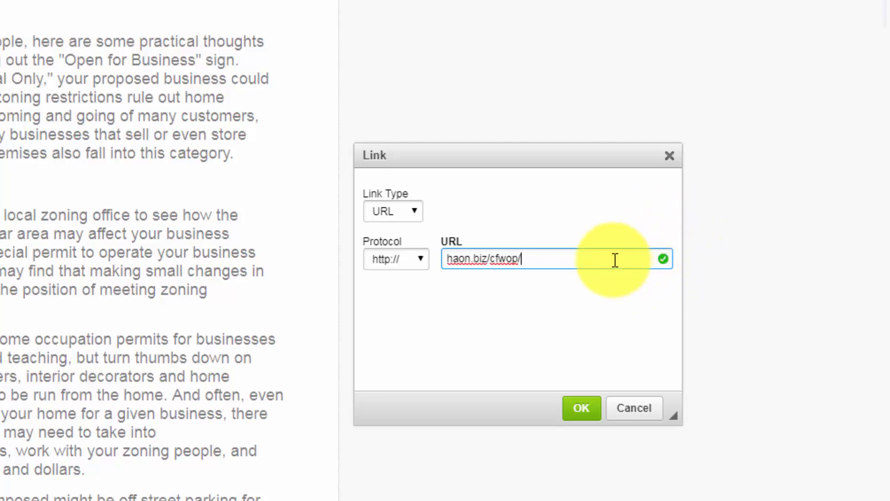
pyautogui.click(582, 408)
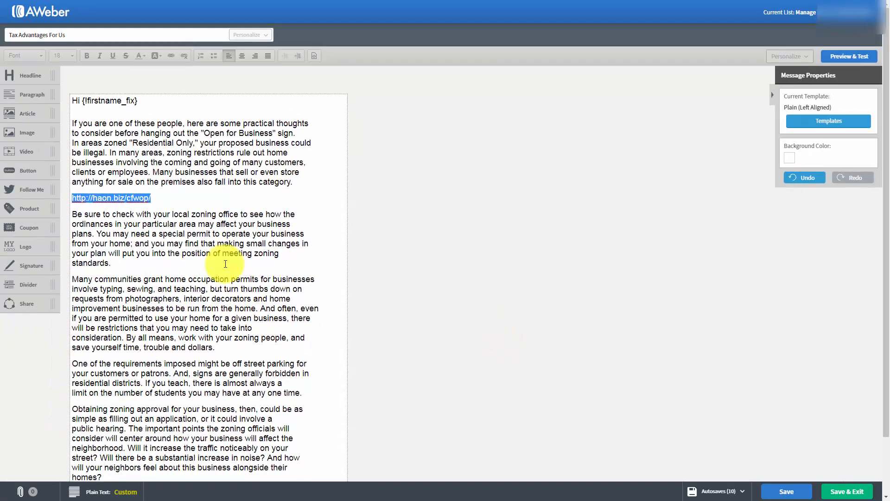
pyautogui.click(173, 246)
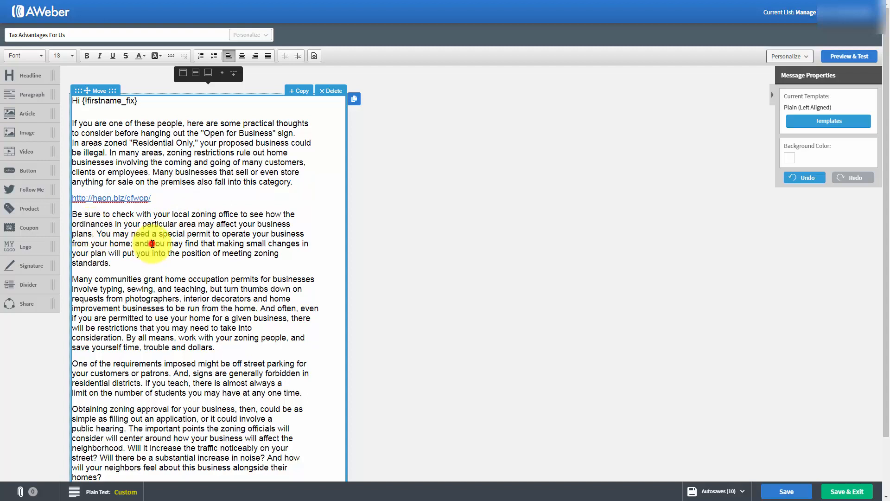
pyautogui.moveTo(152, 243); pyautogui.dragTo(192, 244)
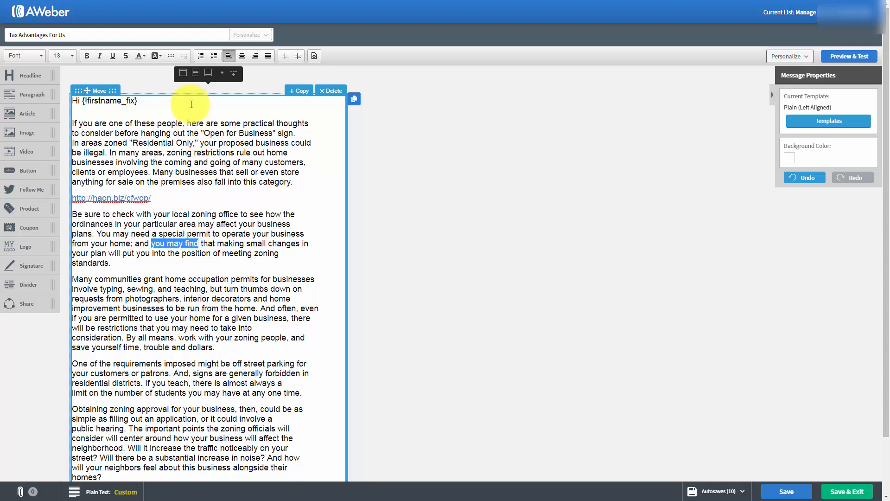
pyautogui.click(173, 56)
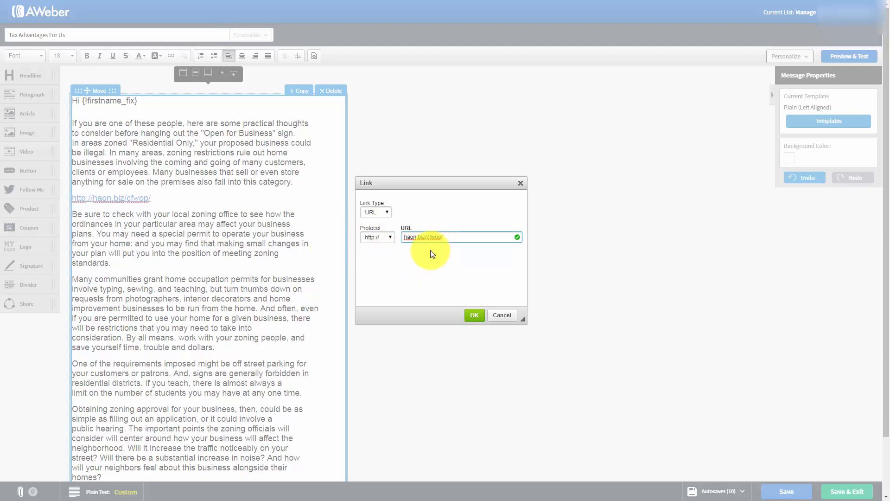
pyautogui.click(473, 318)
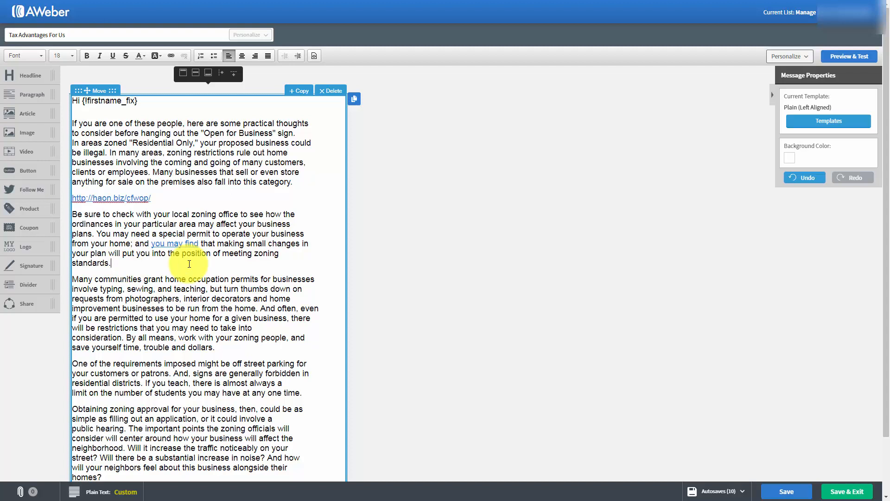
# Add an 'Our Website' line after 'standards.' and link it to haon.biz/cfwop/
pyautogui.press('Return')
pyautogui.write('Our Website')
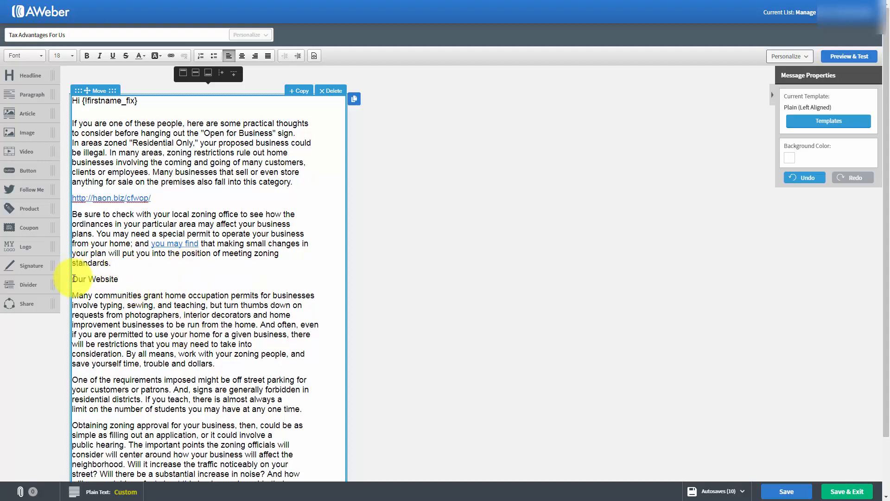
pyautogui.moveTo(72, 278); pyautogui.dragTo(120, 281)
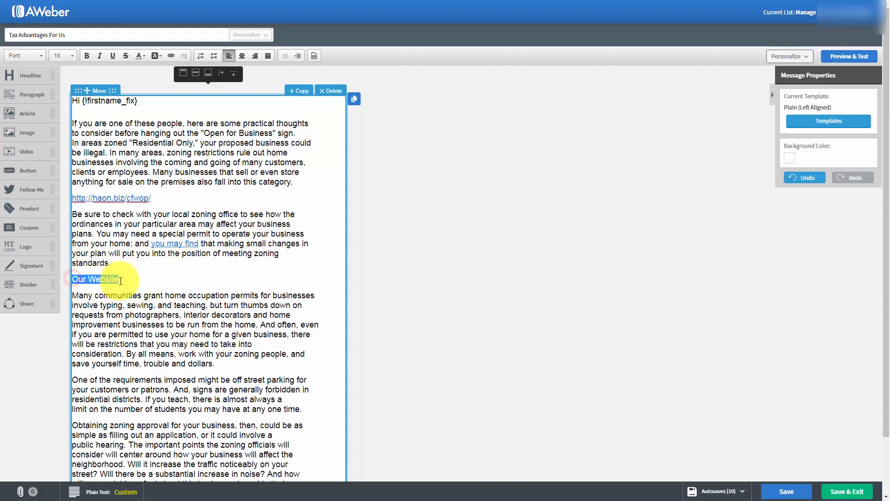
pyautogui.click(170, 56)
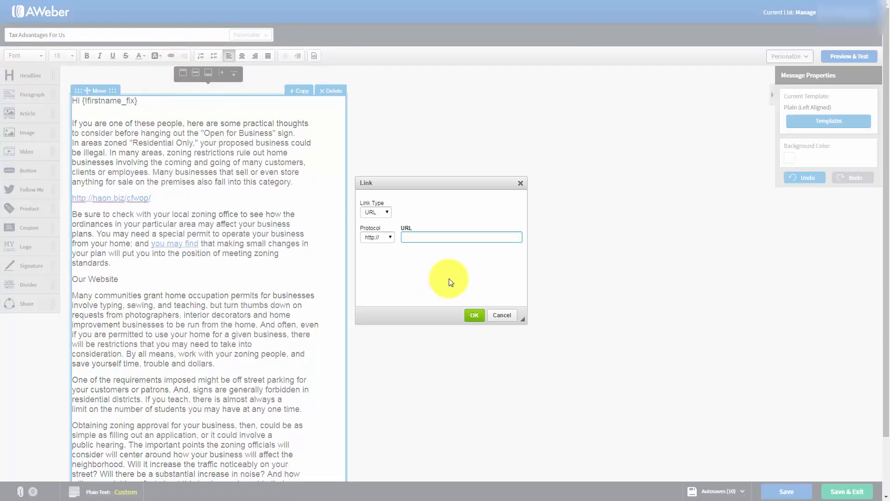
pyautogui.click(474, 317)
pyautogui.click(282, 308)
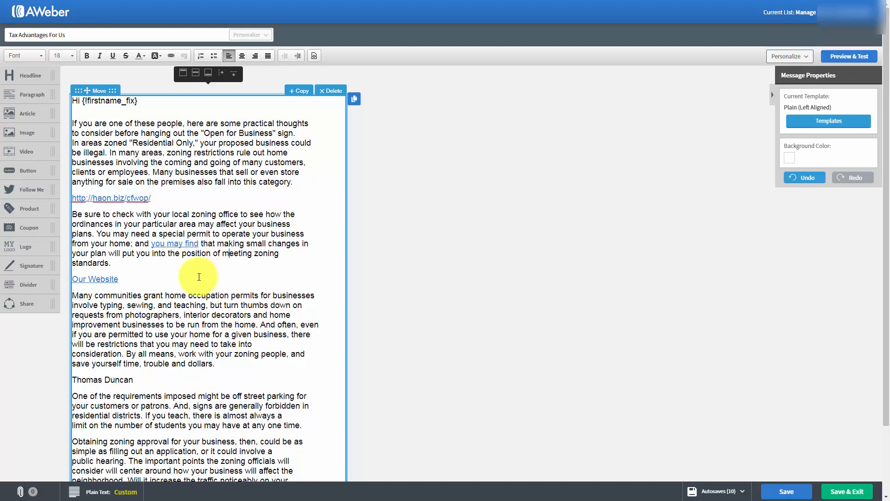
# Make the name line an e-mail link with a preset subject and the body 'I'd Like One Please'
pyautogui.moveTo(157, 375); pyautogui.dragTo(71, 378)
pyautogui.click(138, 378)
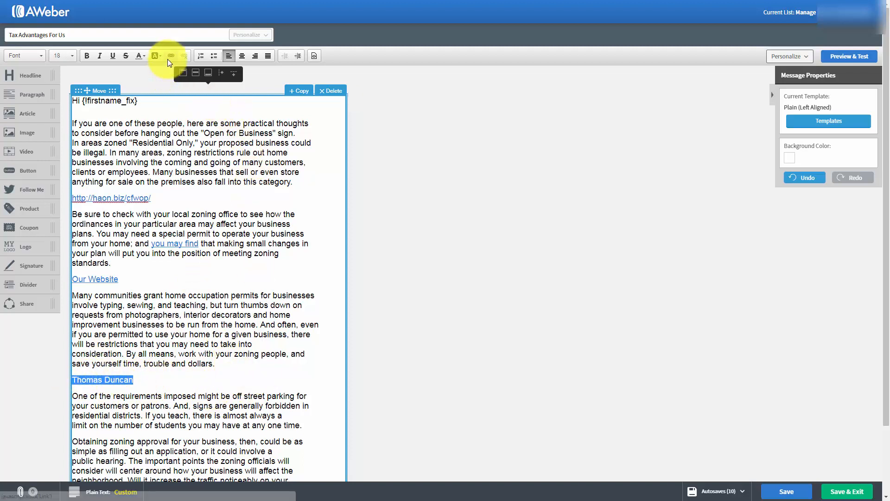
pyautogui.click(170, 56)
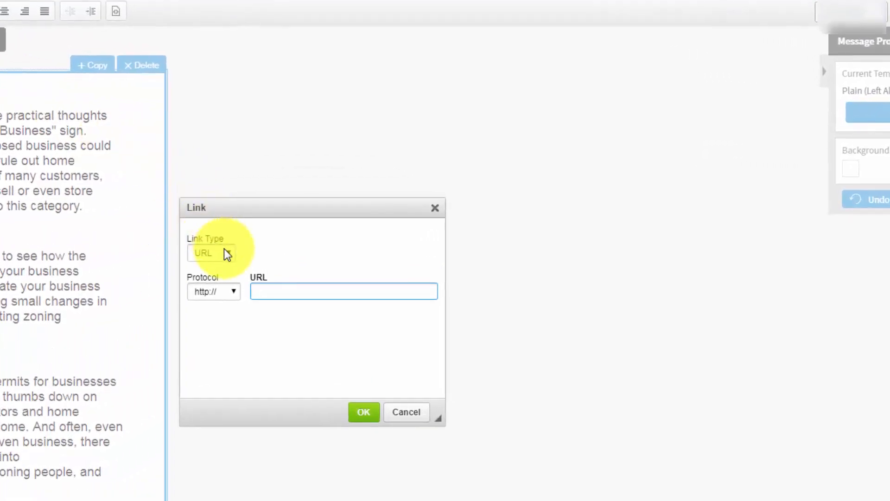
pyautogui.click(225, 253)
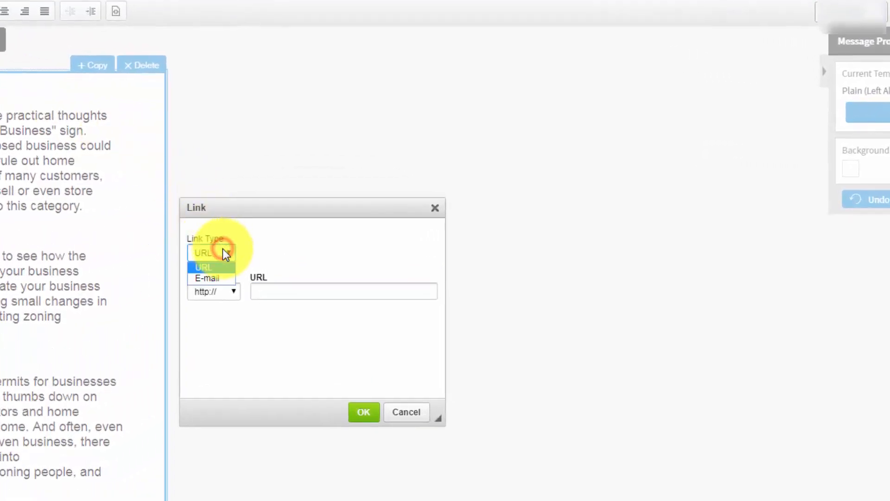
pyautogui.click(211, 278)
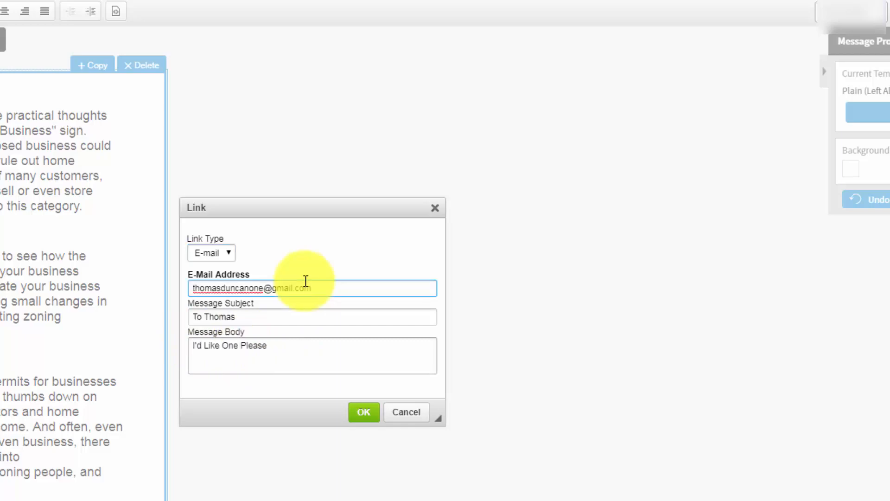
pyautogui.click(362, 412)
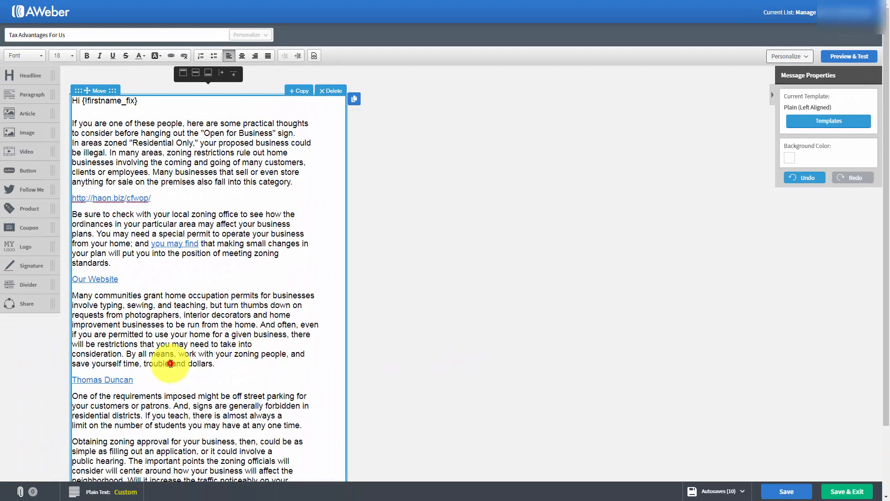
pyautogui.click(171, 364)
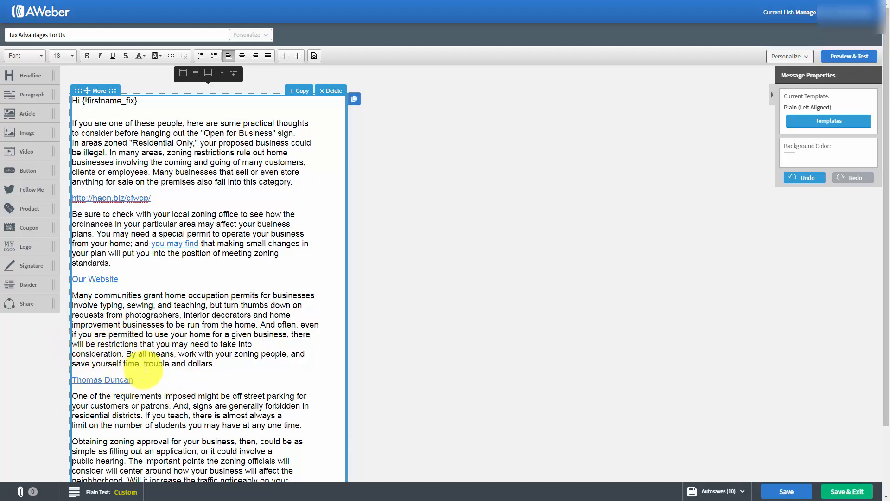
# Save the Advantages For Us message and exit the editor back to Drafts
pyautogui.press('Tab')
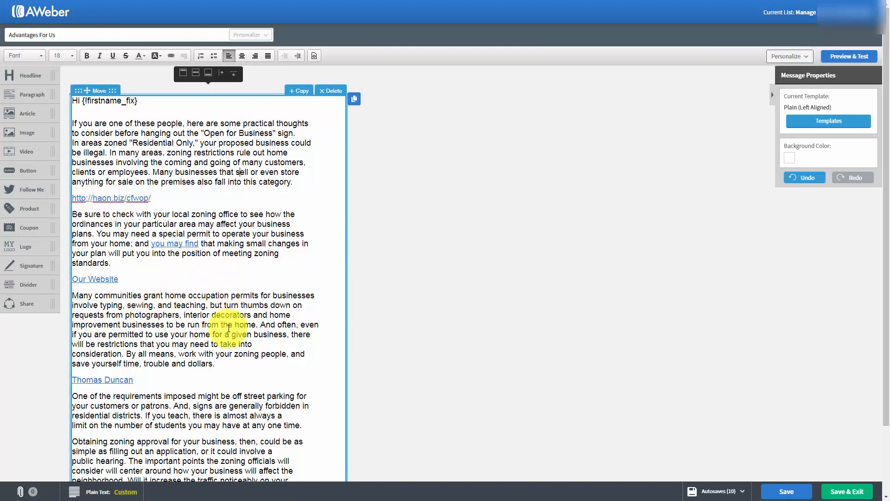
pyautogui.click(775, 490)
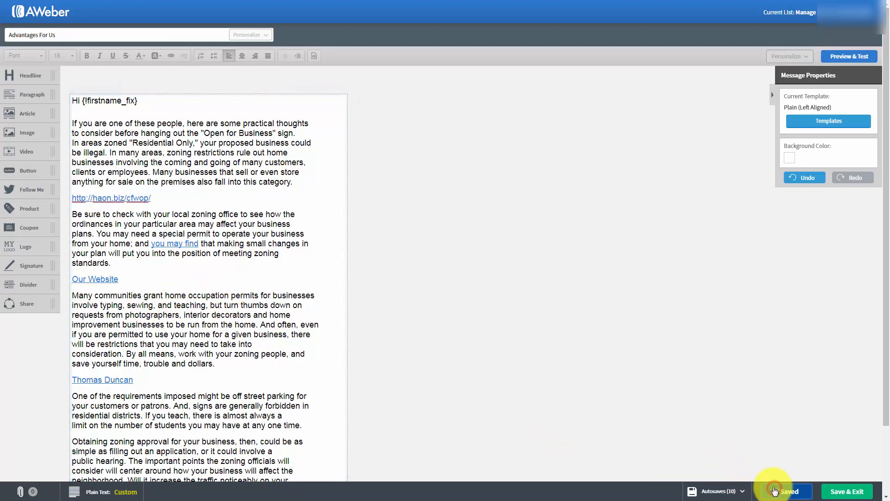
pyautogui.click(838, 491)
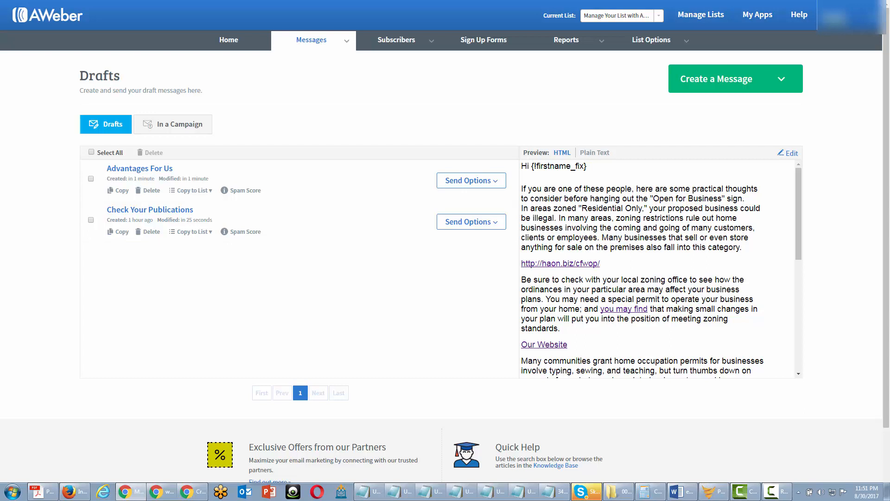
# Schedule Advantages For Us as a broadcast and send it now to Active Subscribers
pyautogui.click(492, 180)
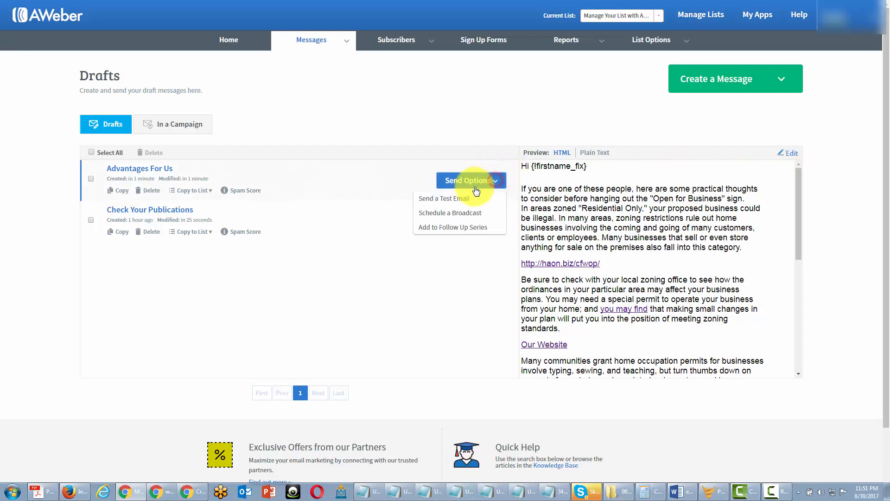
pyautogui.click(456, 217)
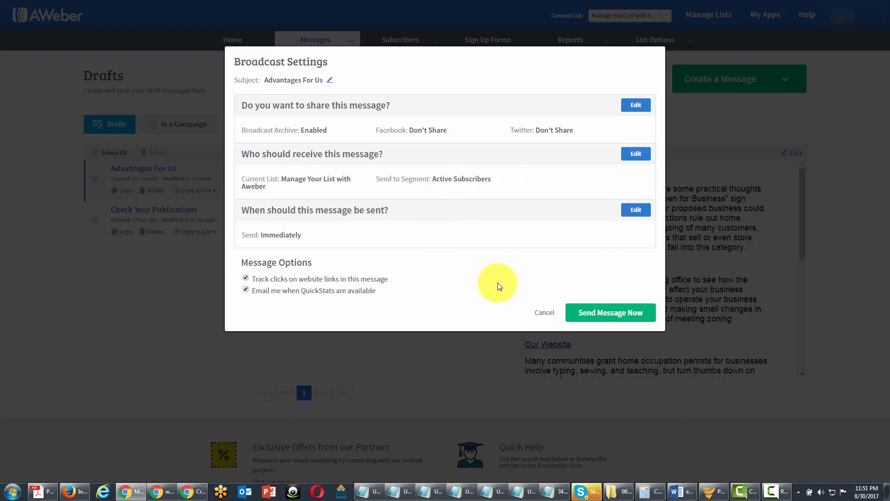
pyautogui.click(582, 313)
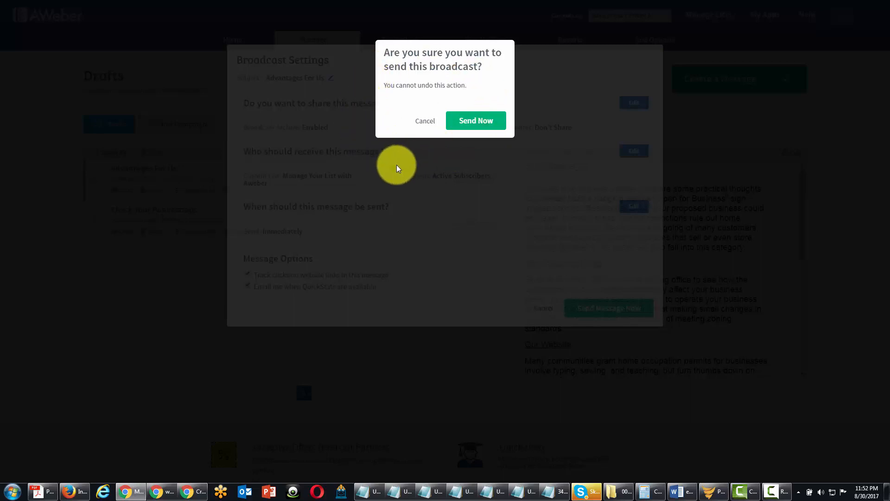
pyautogui.click(465, 122)
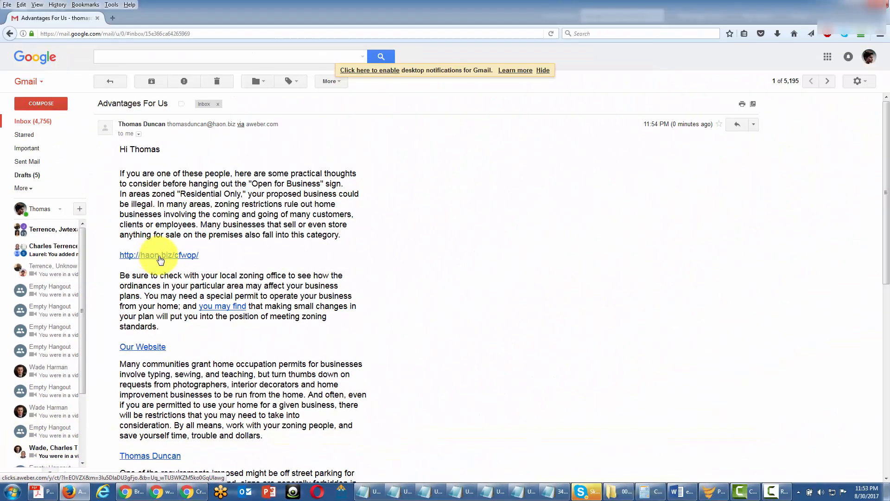
# Open the tracked haon.biz/cfwop/ link from the email, close its tab, and scroll the message
pyautogui.click(159, 256)
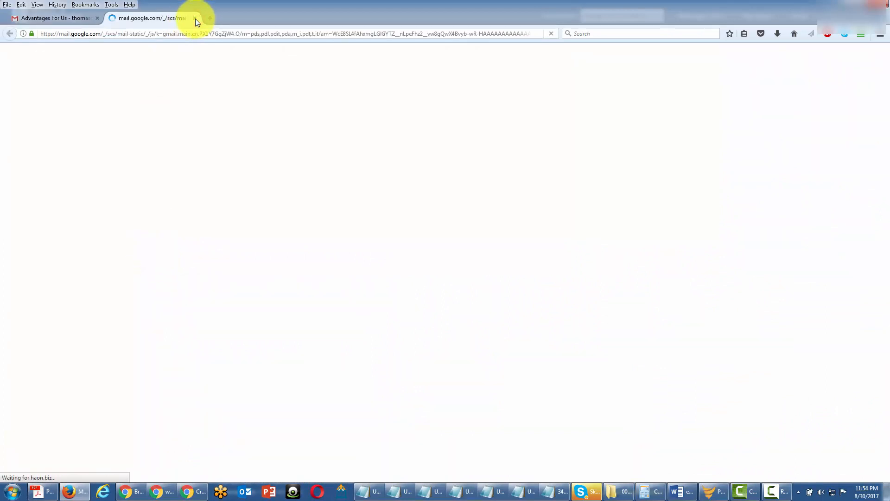
pyautogui.click(195, 18)
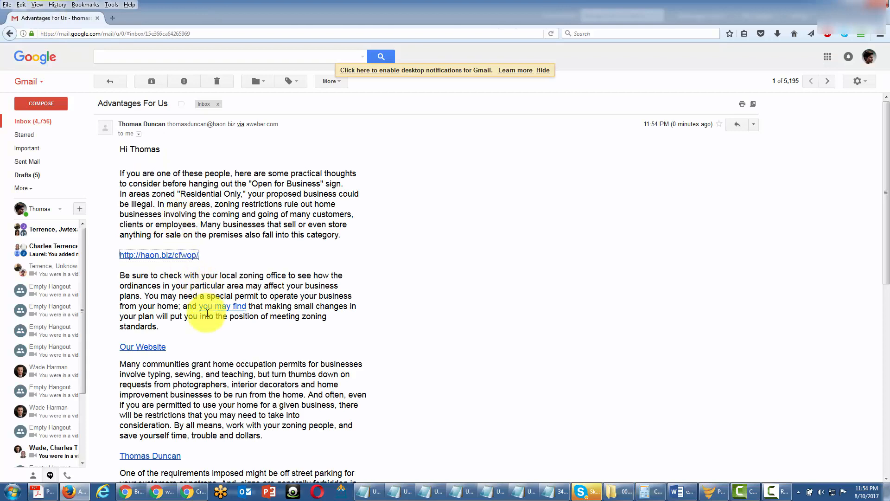
pyautogui.click(209, 328)
pyautogui.scroll(-4, 209, 330)
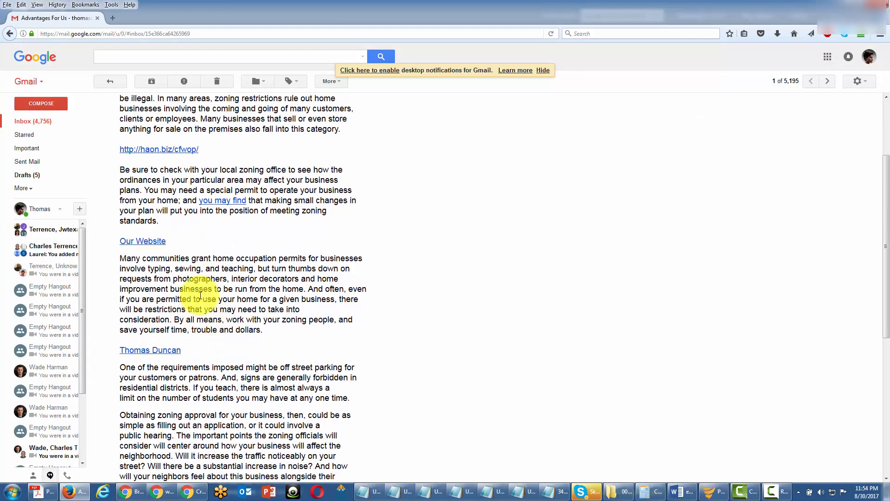
# Follow the sender's address link in the received Advantages For Us email
pyautogui.click(150, 355)
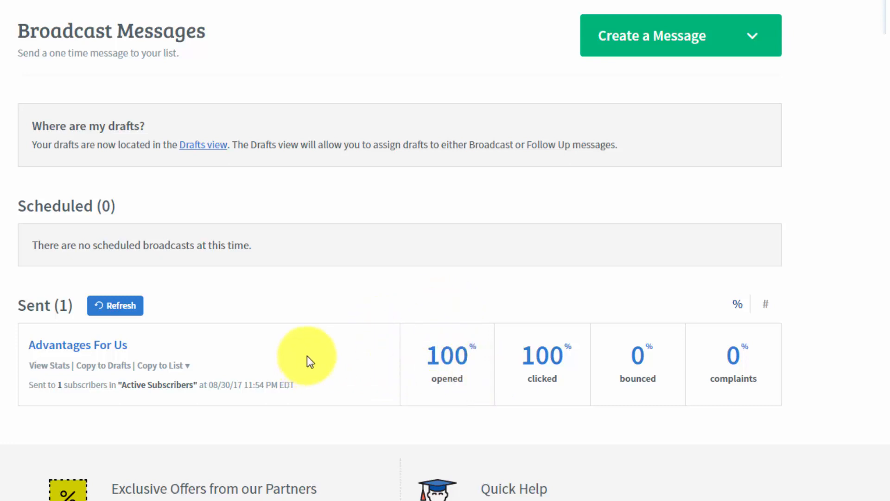
# Open the Advantages For Us stats and switch the Opens list from Unopened to Opened subscribers
pyautogui.click(55, 369)
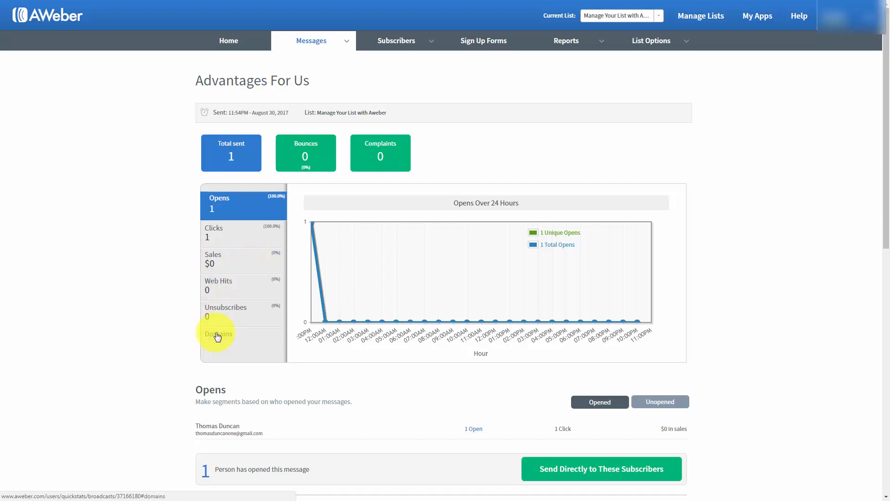
pyautogui.scroll(-1, 159, 316)
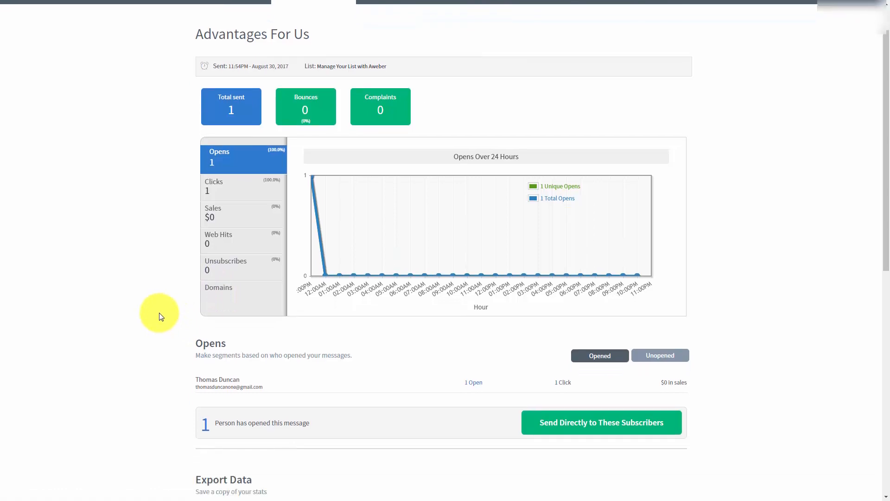
pyautogui.click(649, 359)
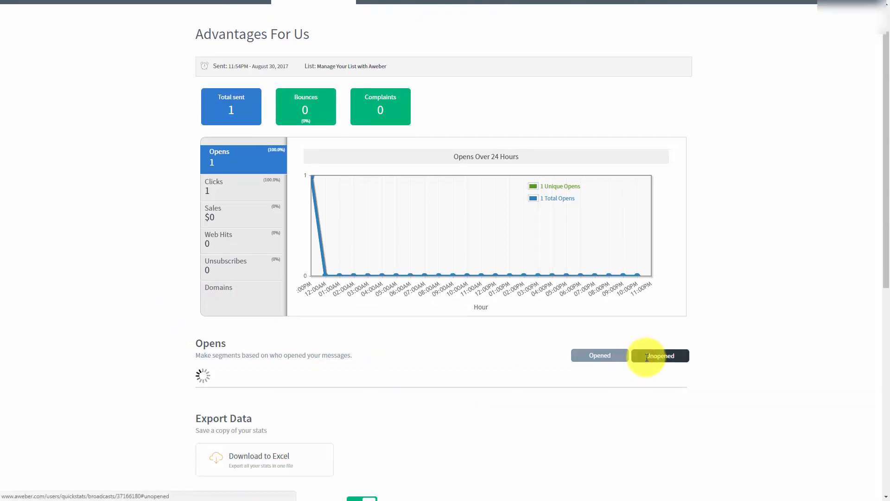
pyautogui.click(587, 357)
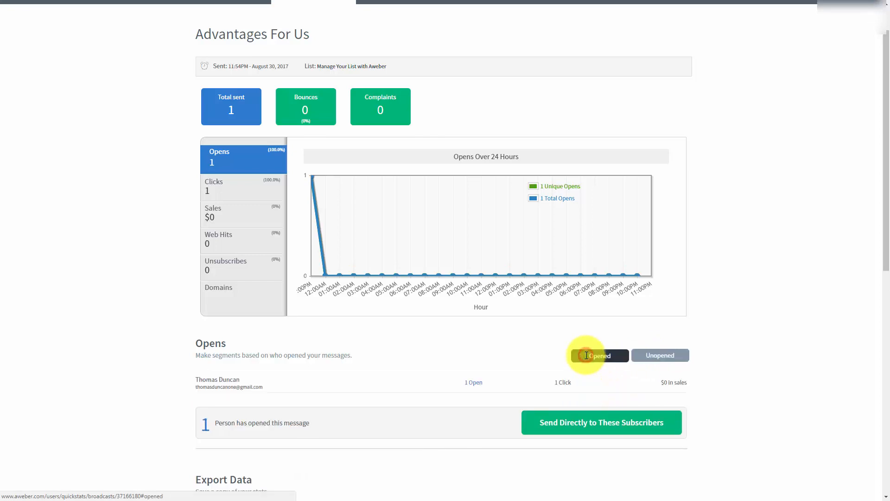
pyautogui.scroll(-1, 130, 286)
pyautogui.scroll(-1, 130, 285)
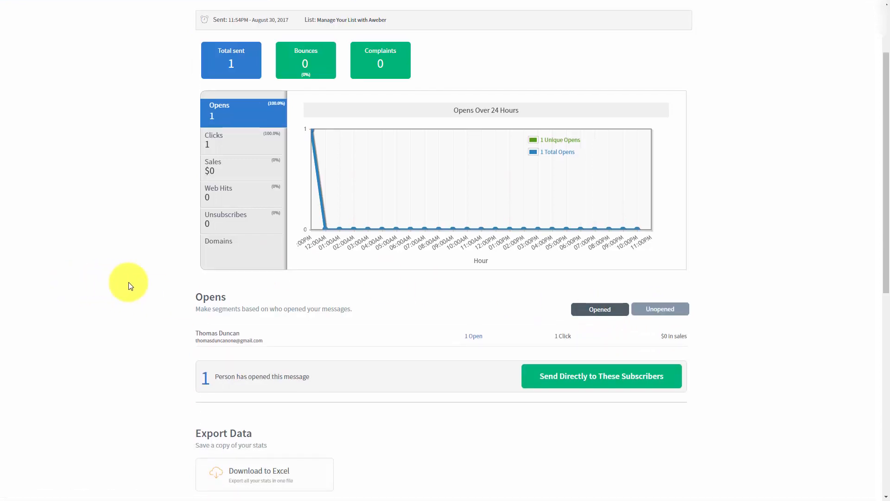
pyautogui.scroll(-1, 129, 285)
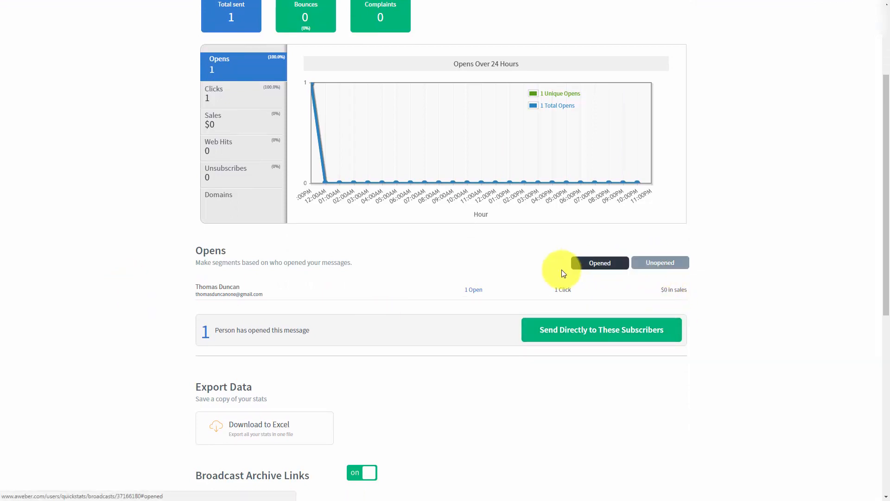
pyautogui.scroll(1, 287, 309)
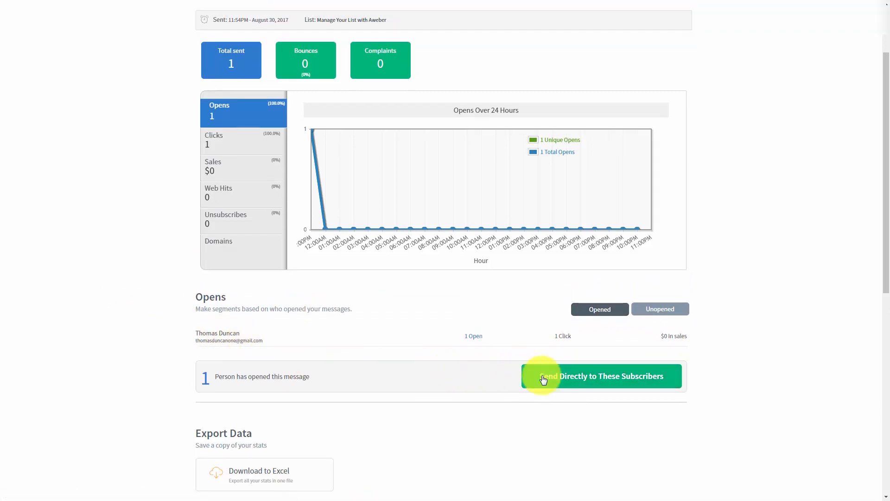
pyautogui.scroll(1, 449, 360)
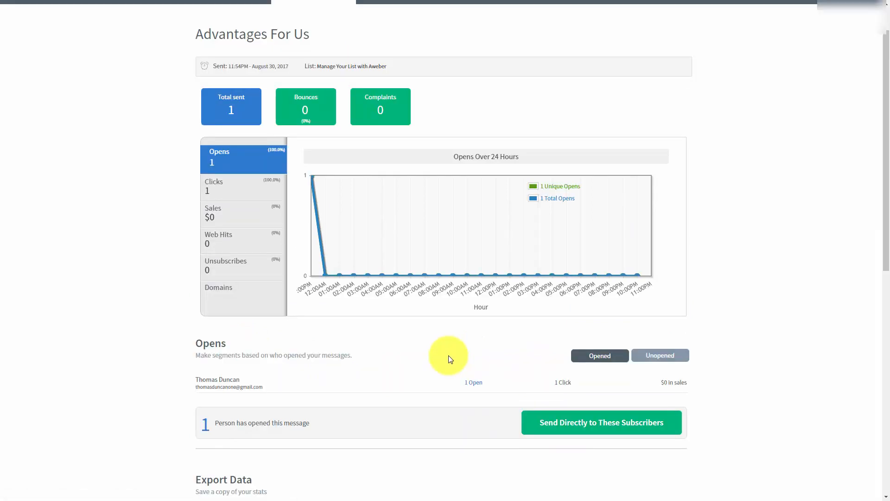
# Save the Advantages For Us openers as a newly named segment, then show the unopened subscribers
pyautogui.click(545, 425)
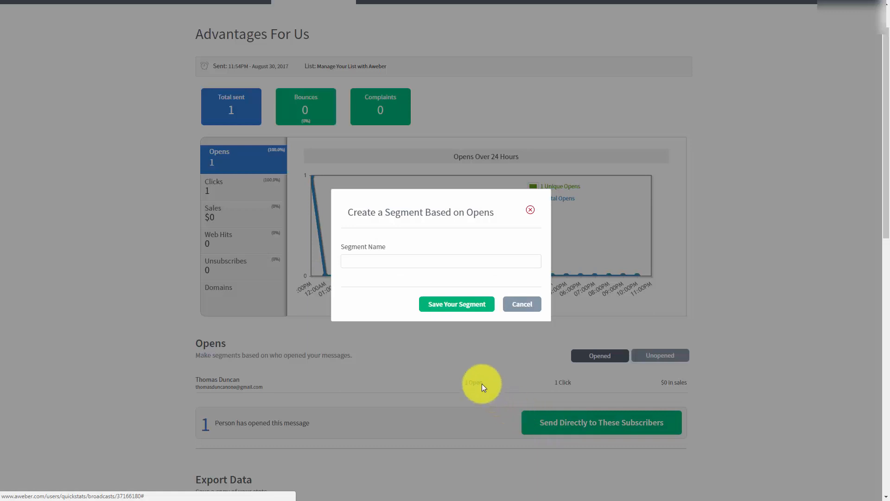
pyautogui.click(376, 262)
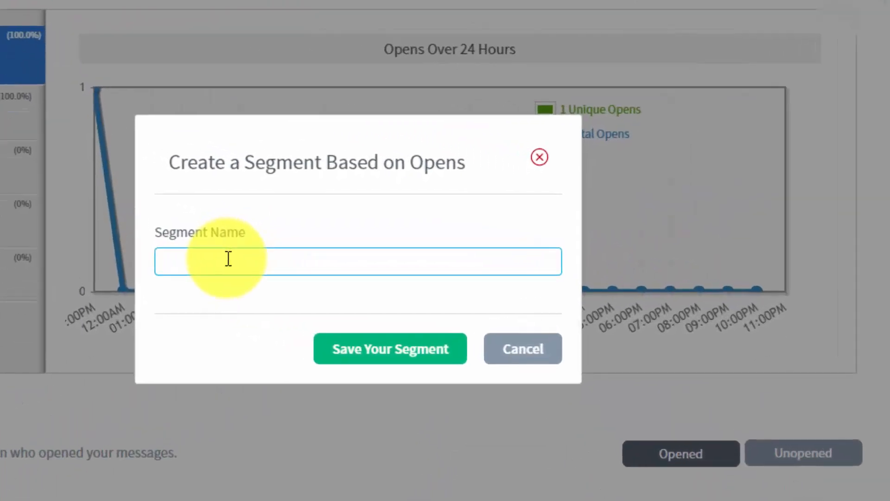
pyautogui.click(228, 258)
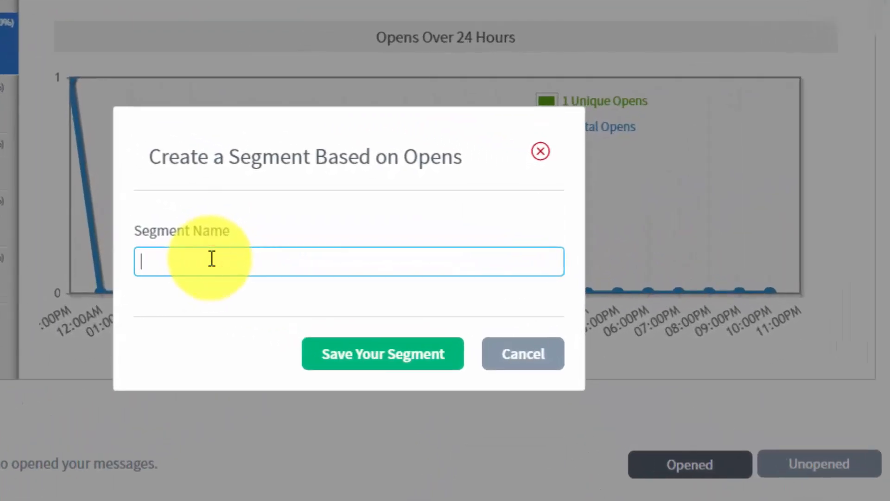
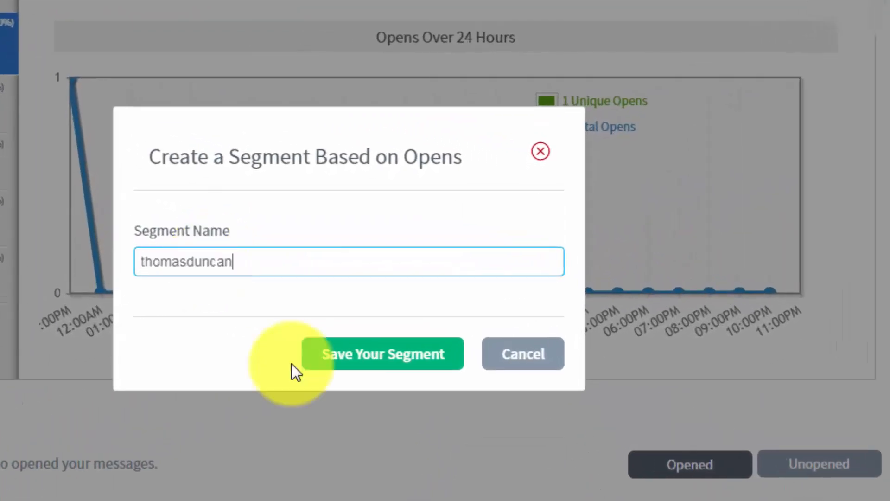
pyautogui.click(340, 356)
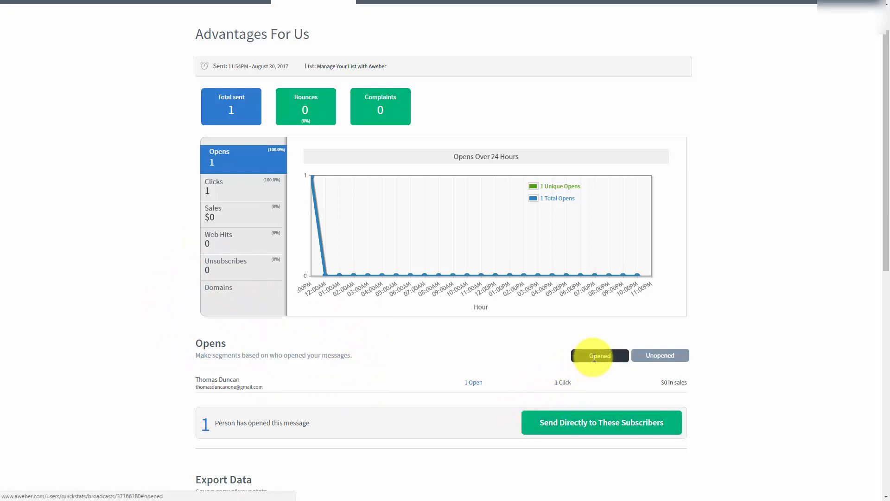
pyautogui.click(651, 356)
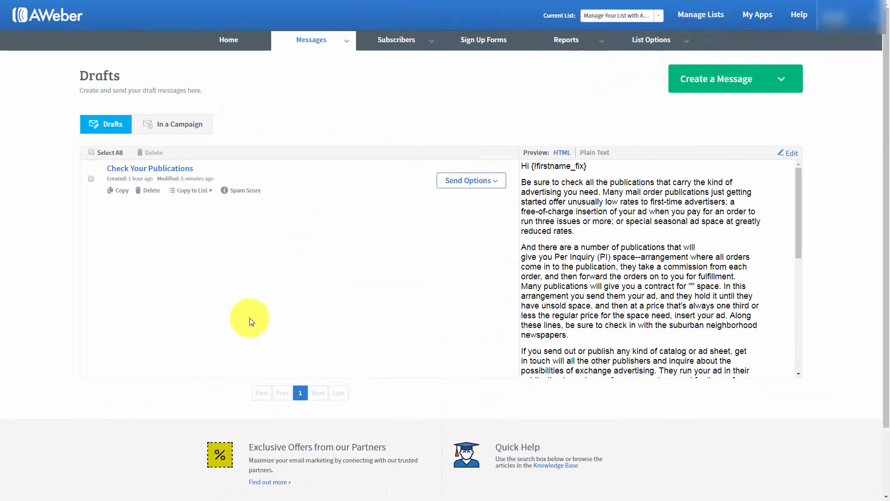
# Schedule the Check Your Publications draft as a broadcast and open its recipient settings
pyautogui.click(496, 185)
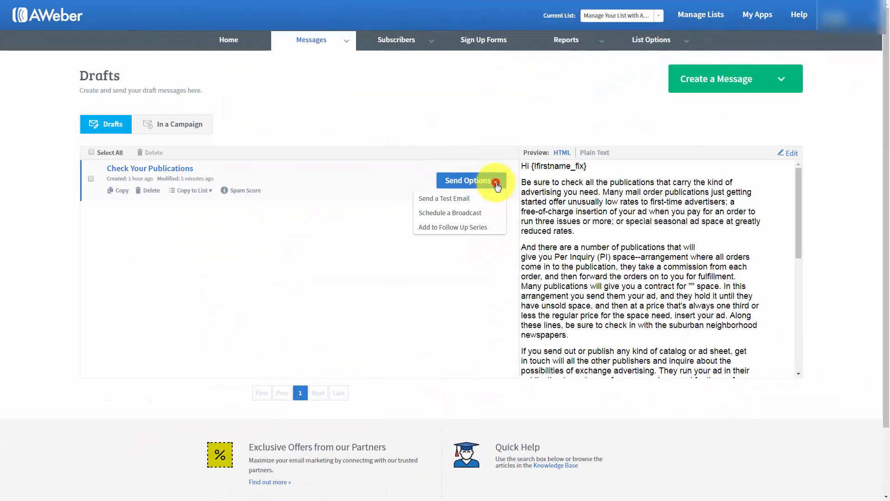
pyautogui.click(449, 212)
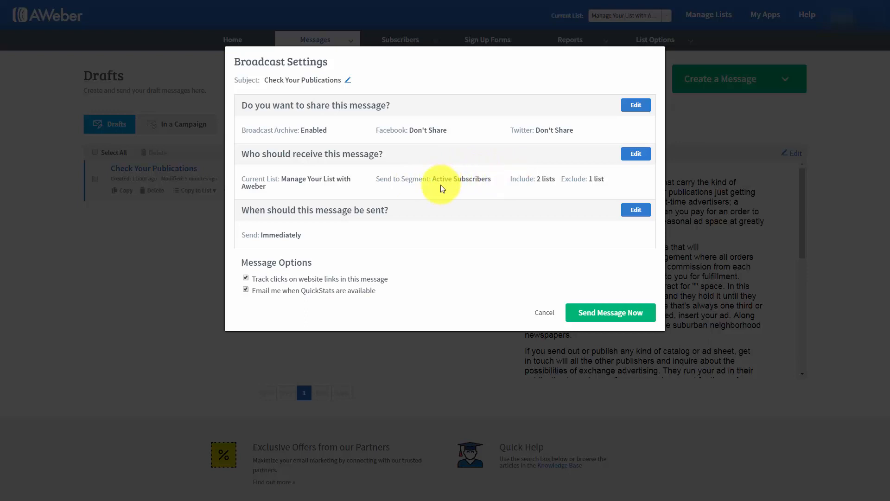
pyautogui.click(635, 154)
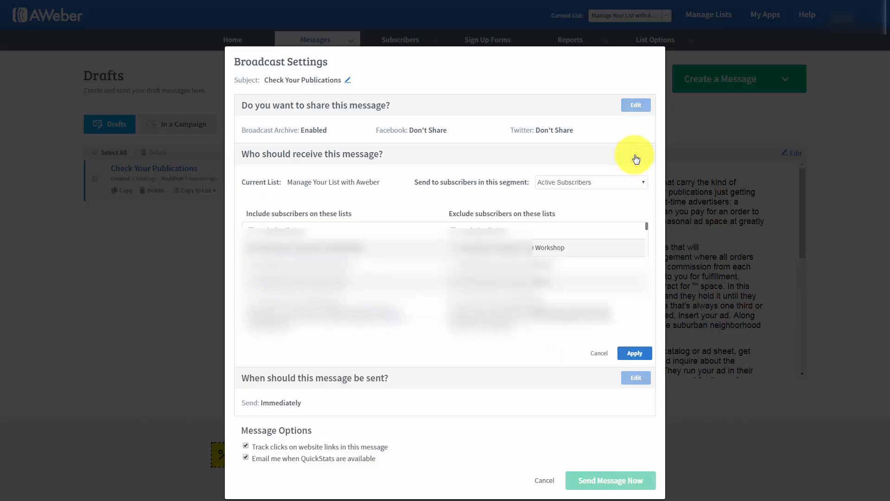
# Replace Active Subscribers with the newly saved openers segment as recipients and apply it
pyautogui.click(625, 184)
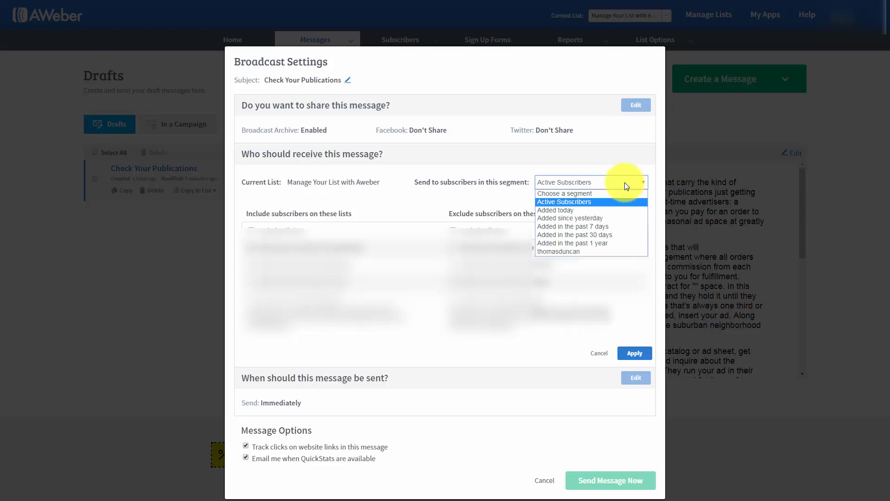
pyautogui.click(563, 252)
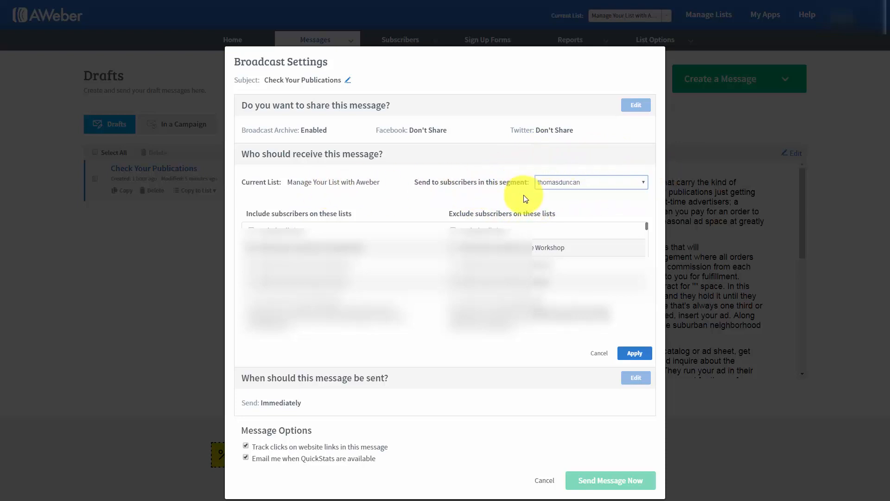
pyautogui.click(633, 352)
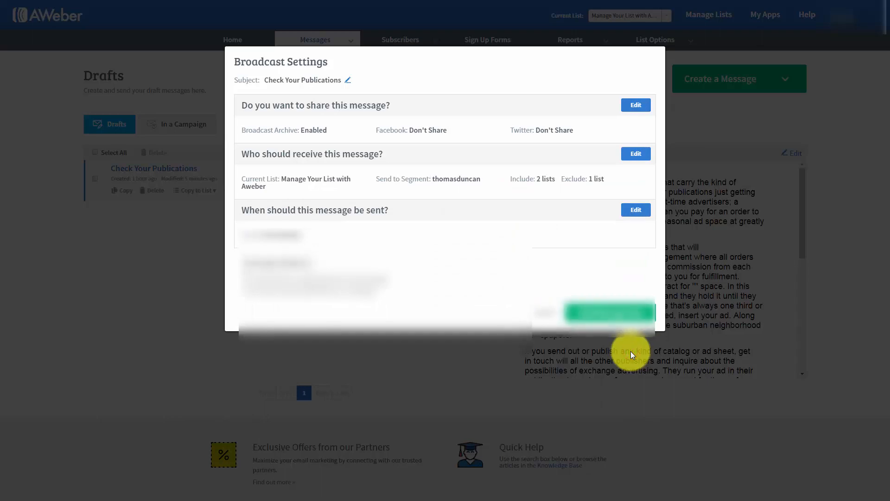